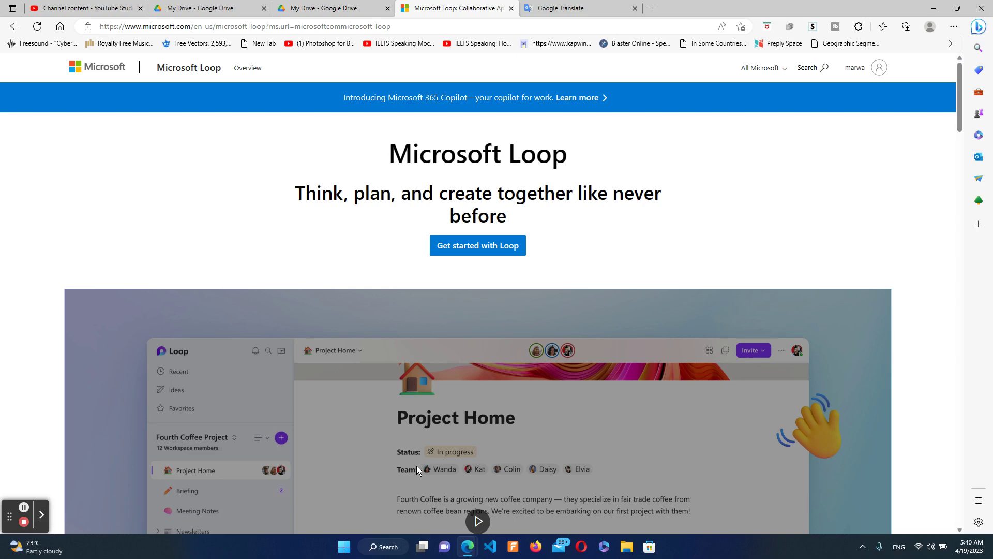
Look through the Microsoft Loop product page, including the intro preview and the section on staying in sync across apps
scroll(465, 340, "down", 5)
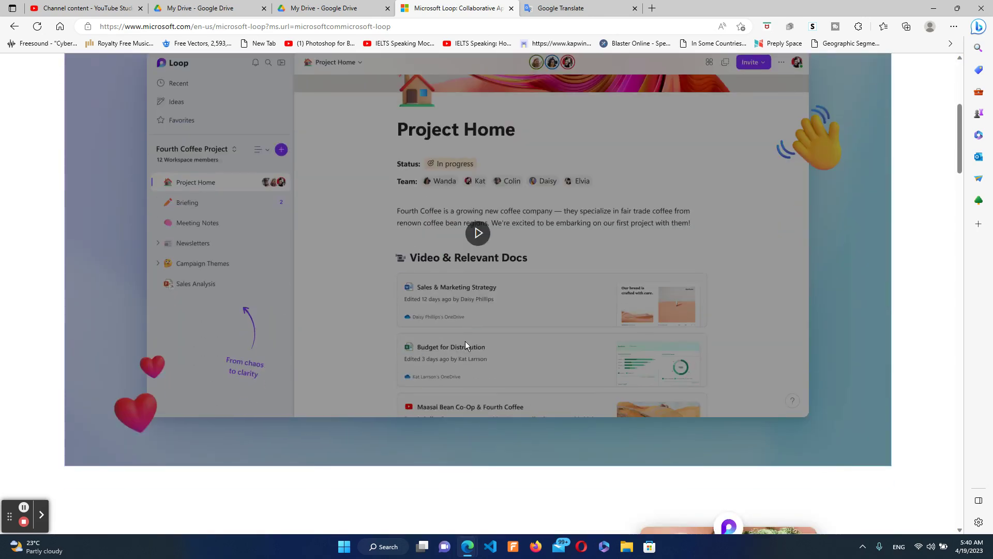
scroll(465, 341, "up", 4)
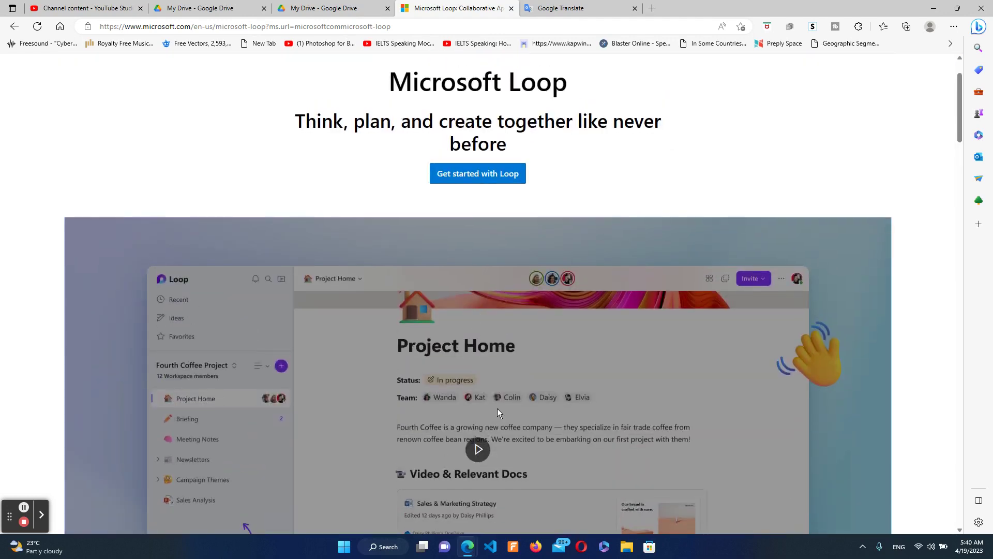
scroll(499, 412, "down", 3)
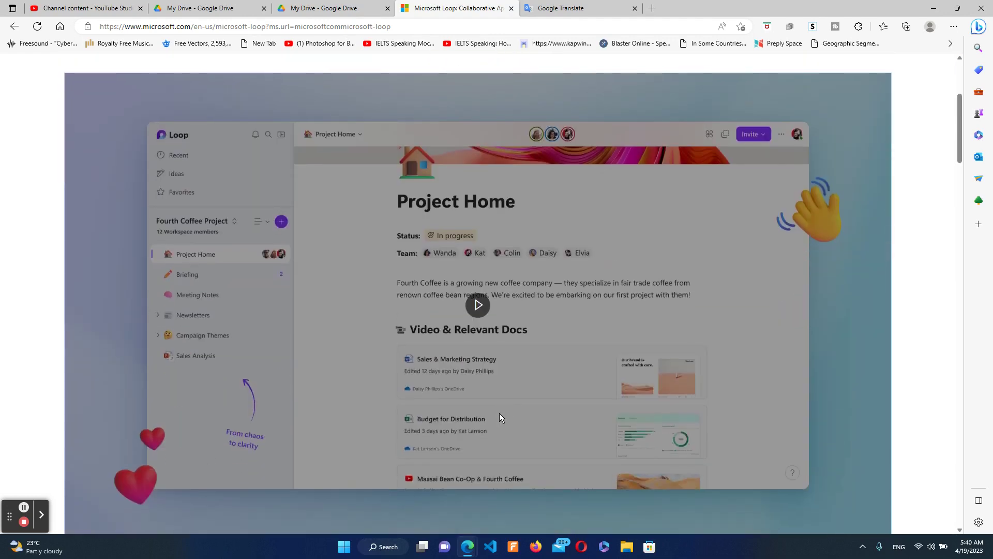
scroll(504, 436, "down", 3)
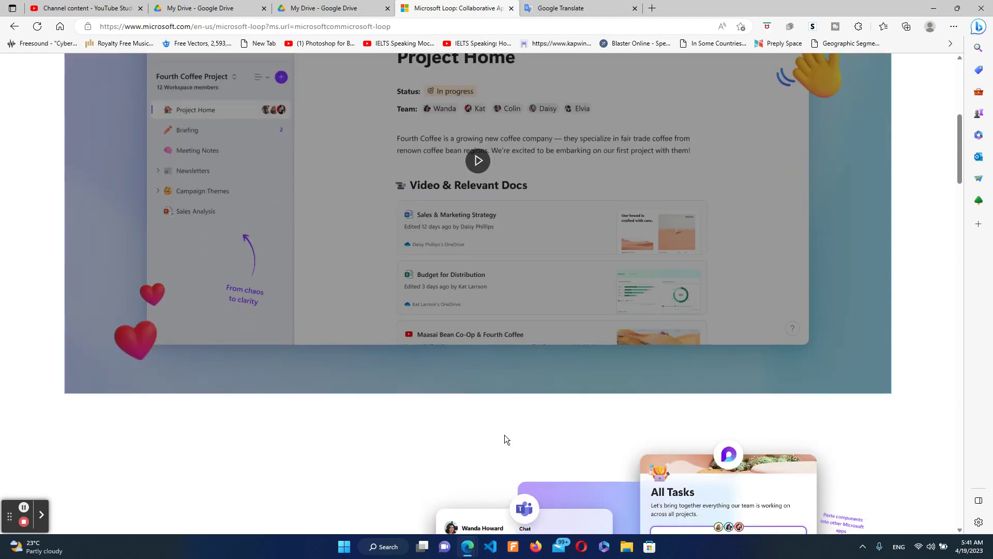
scroll(494, 428, "down", 3)
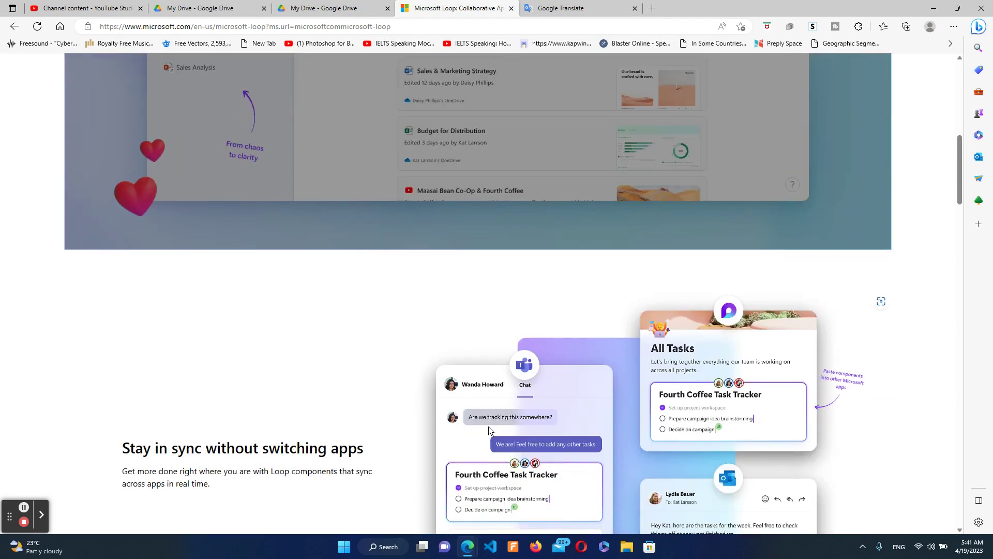
scroll(457, 403, "down", 5)
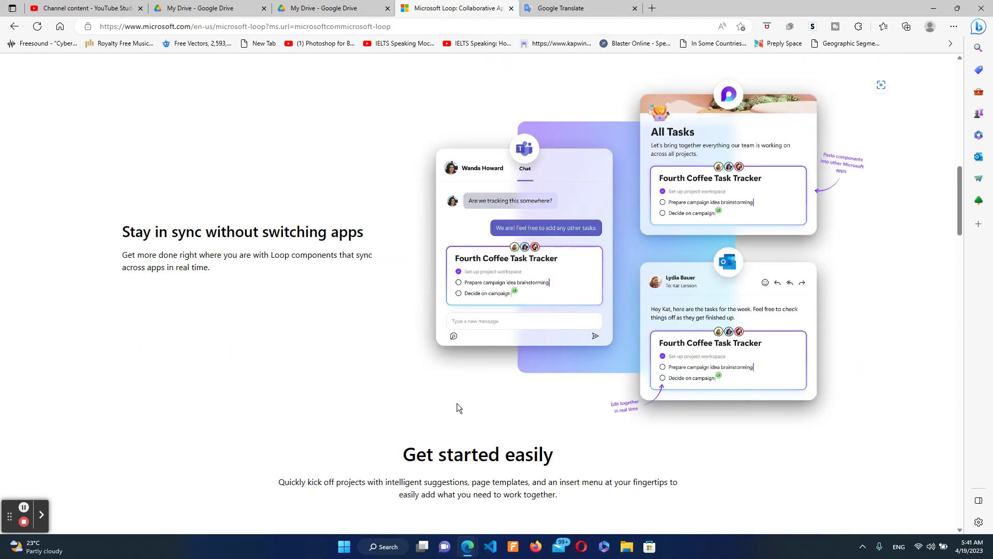
scroll(455, 405, "up", 7)
scroll(456, 410, "up", 6)
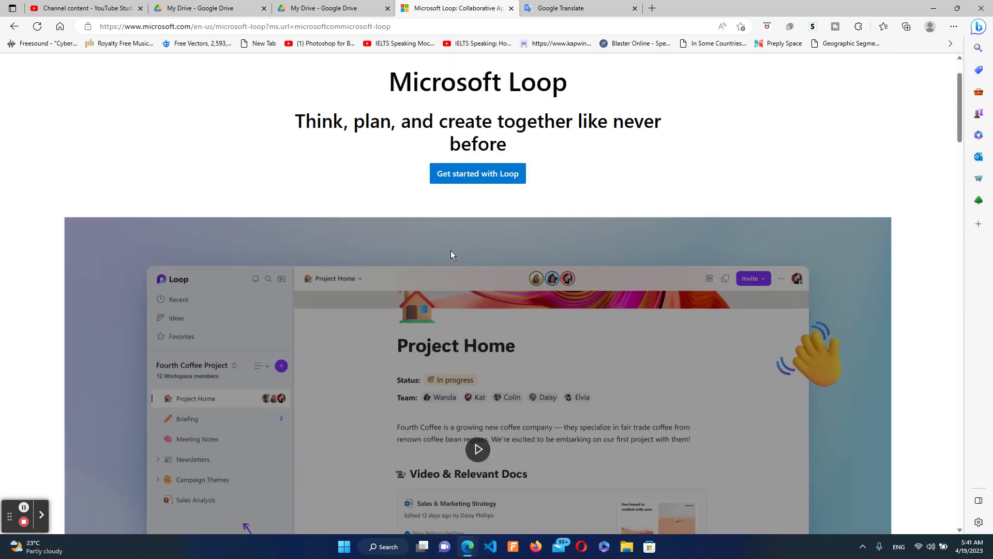
Get started with Loop from the product page and sign in to the web app
left_click(455, 176)
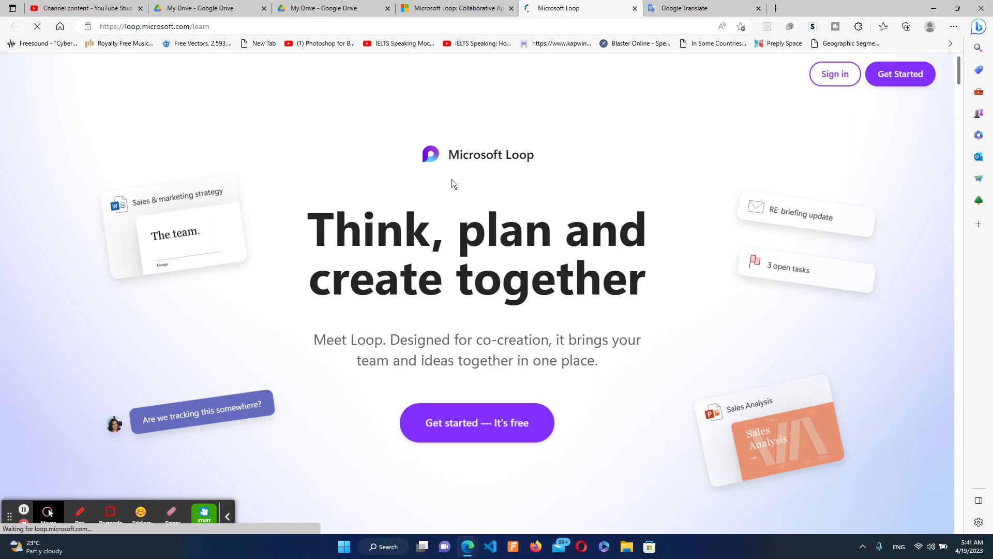
left_click(832, 78)
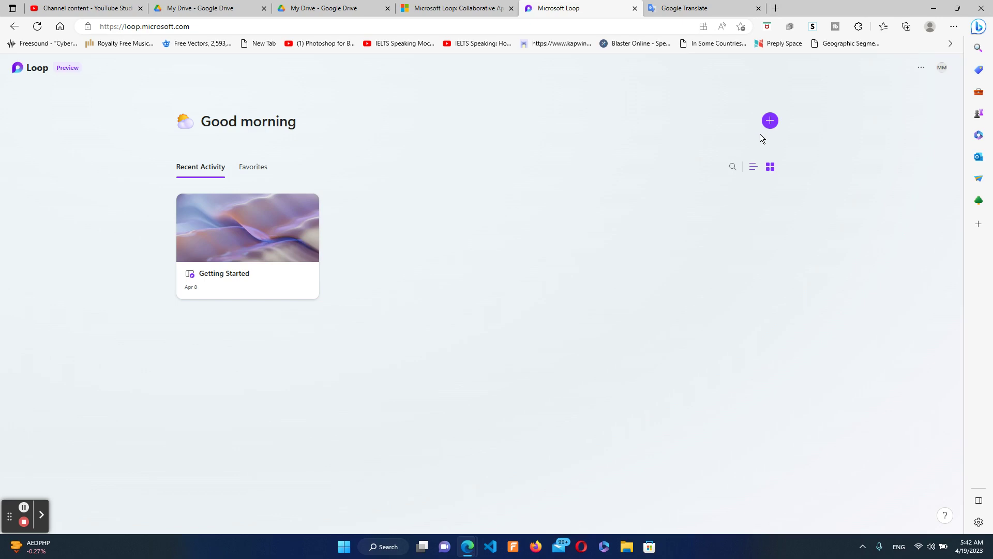
Start a new workspace and title it "Infotech4you project"
left_click(770, 121)
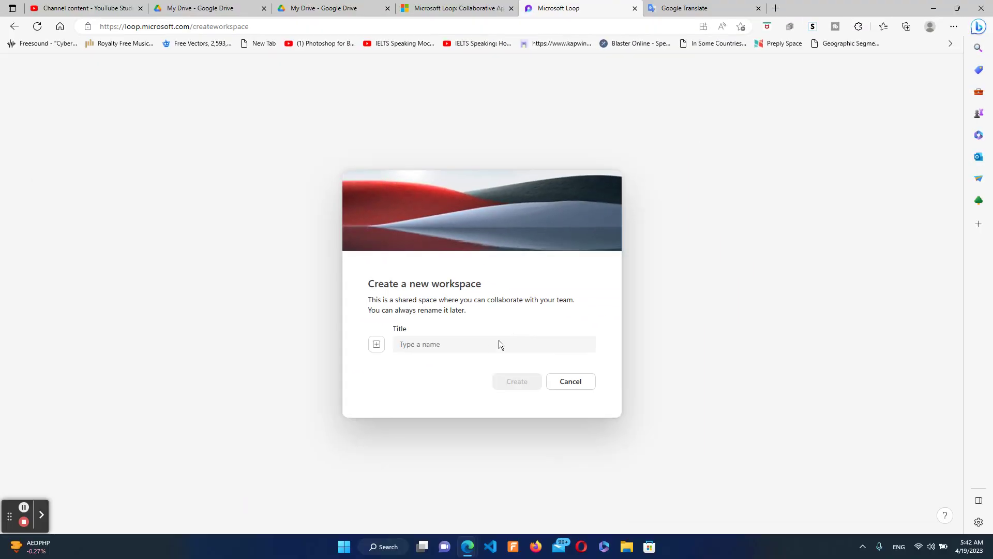
left_click(480, 345)
type("Info")
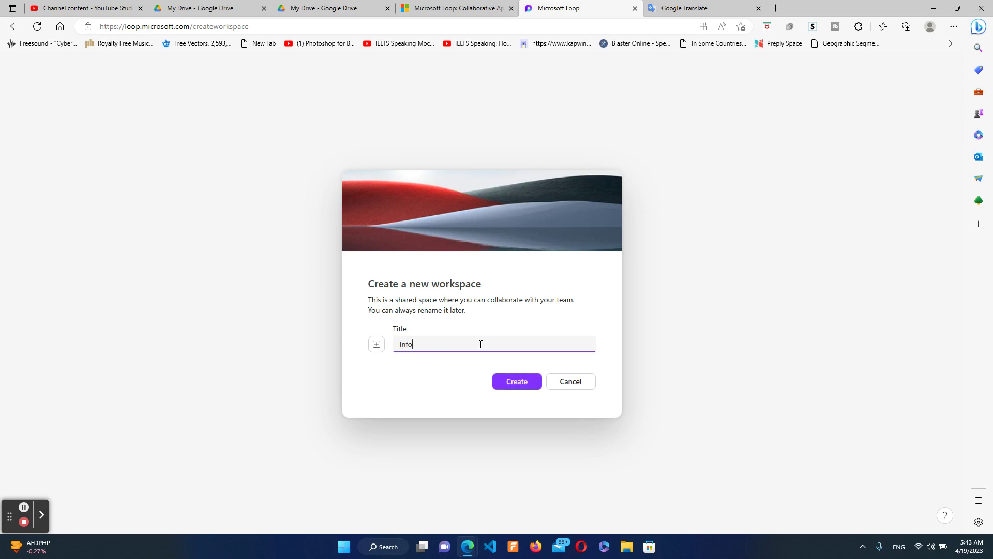
type("tech4you project")
Choose the globe emoji as the workspace's icon and create the workspace
left_click(376, 346)
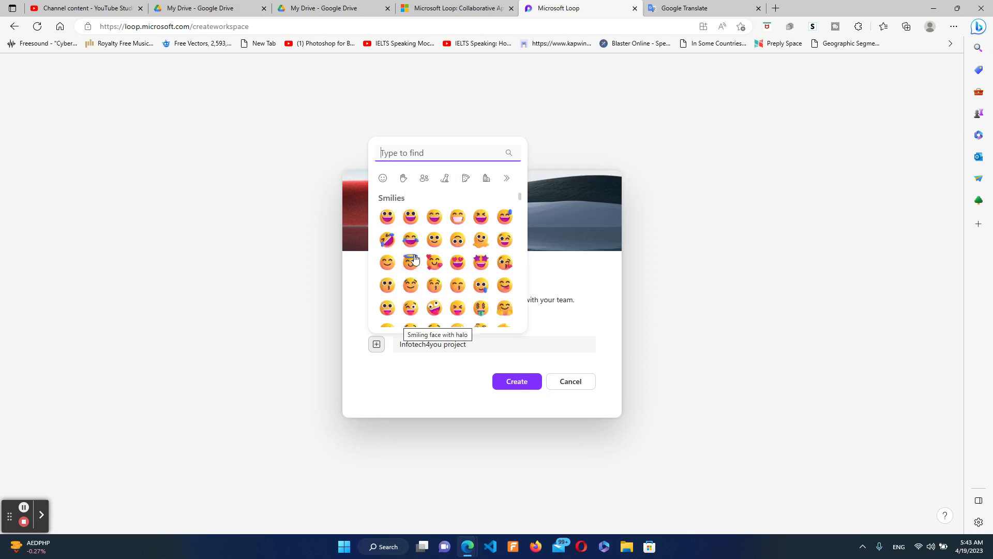
scroll(427, 252, "down", 1)
scroll(398, 206, "up", 1)
scroll(432, 245, "down", 3)
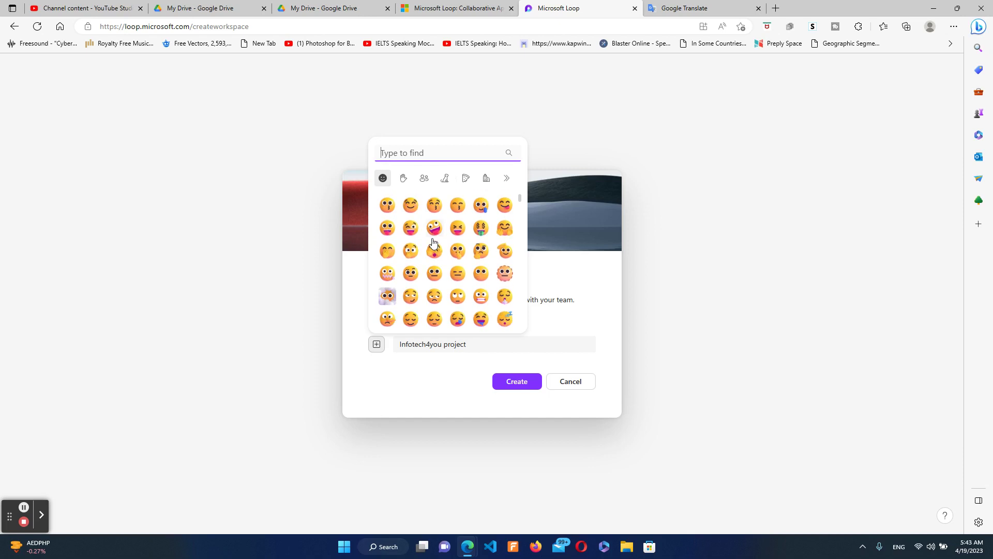
left_click(408, 182)
left_click(424, 179)
left_click(486, 179)
left_click(437, 216)
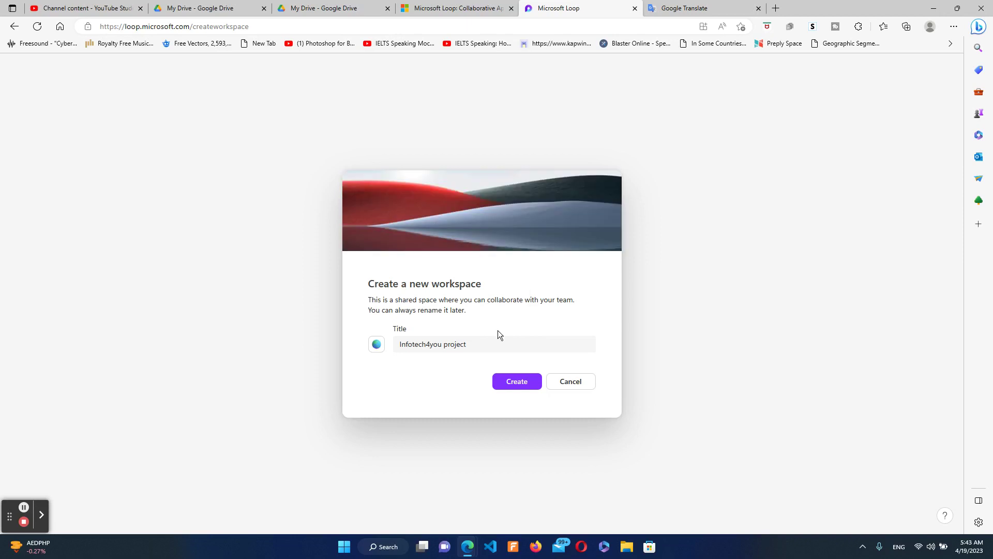
left_click(516, 385)
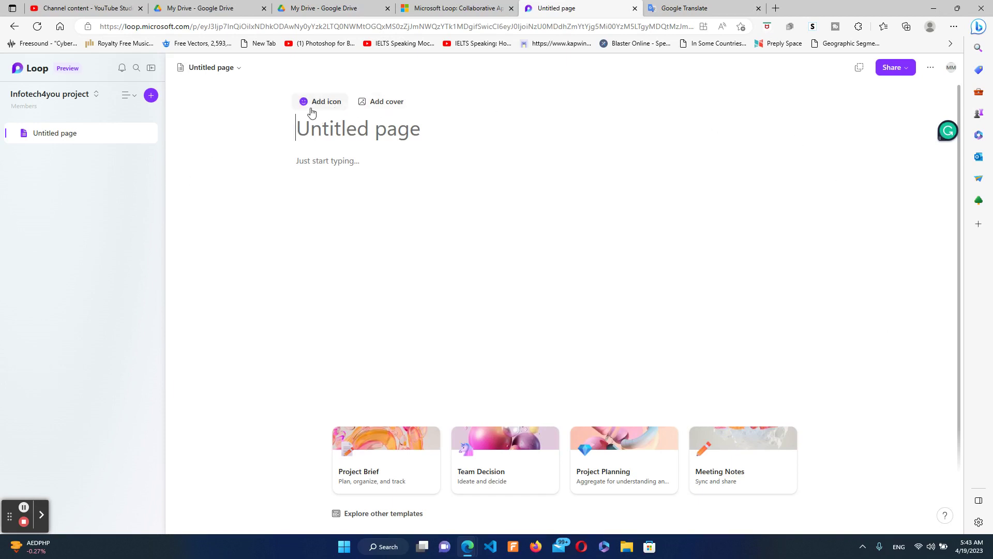
Add the red-pink abstract gallery image as the untitled page's cover and title the page "Tasks"
left_click(371, 104)
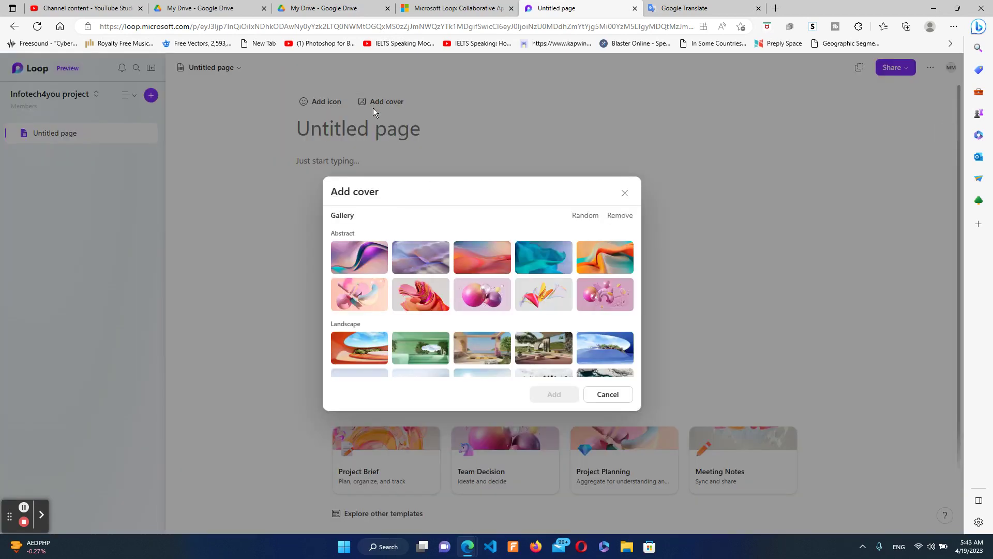
left_click(465, 263)
left_click(552, 397)
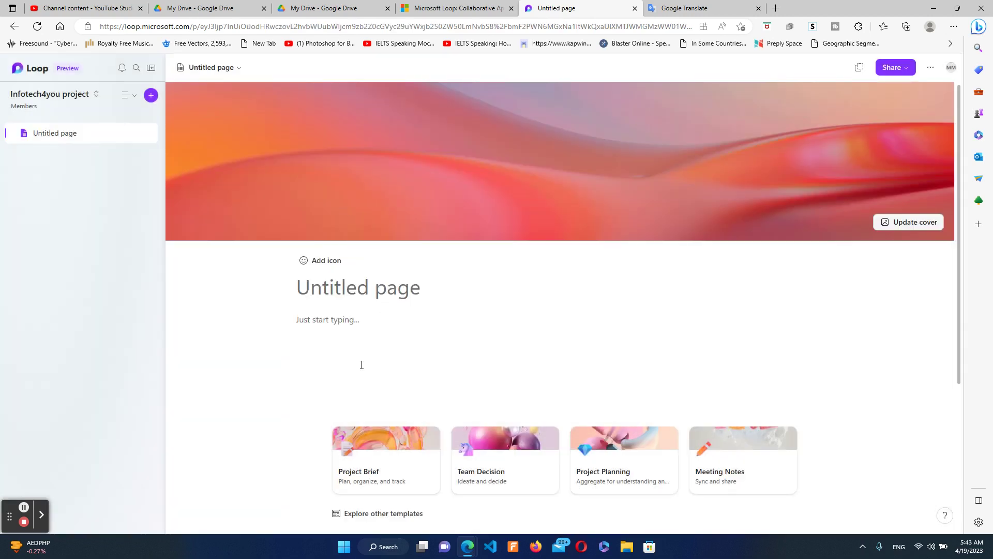
left_click(325, 289)
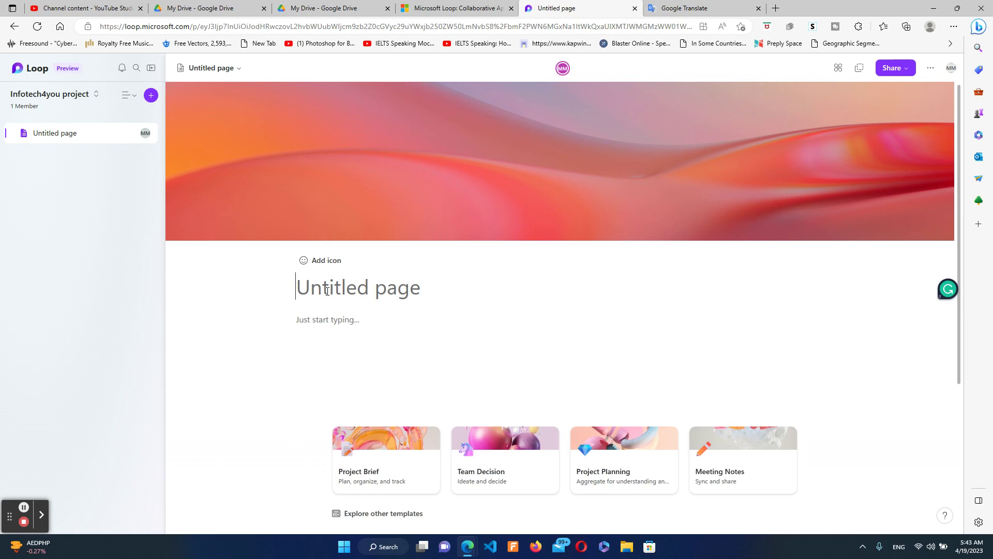
type("Tasks")
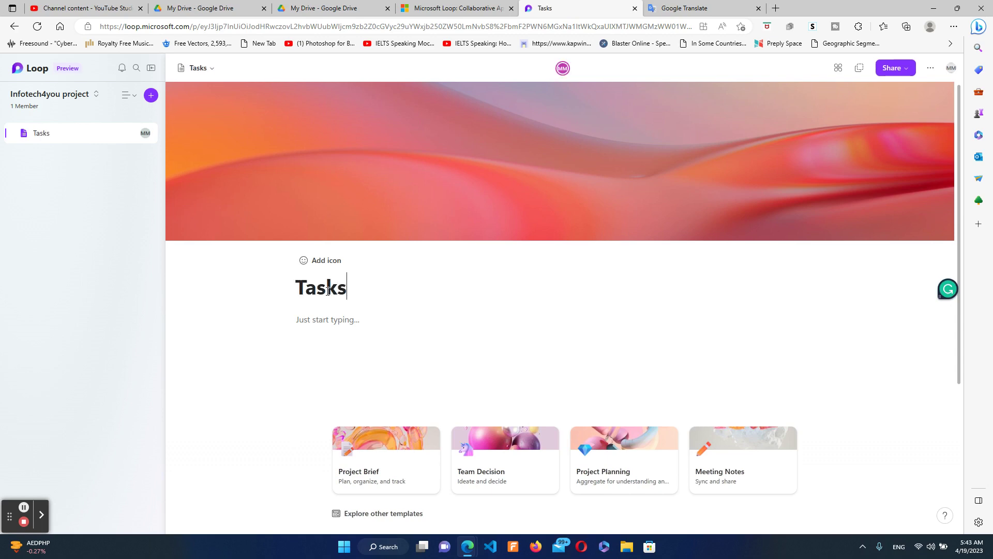
Insert a Voting table template under the Tasks title and add a third row to it
left_click(348, 326)
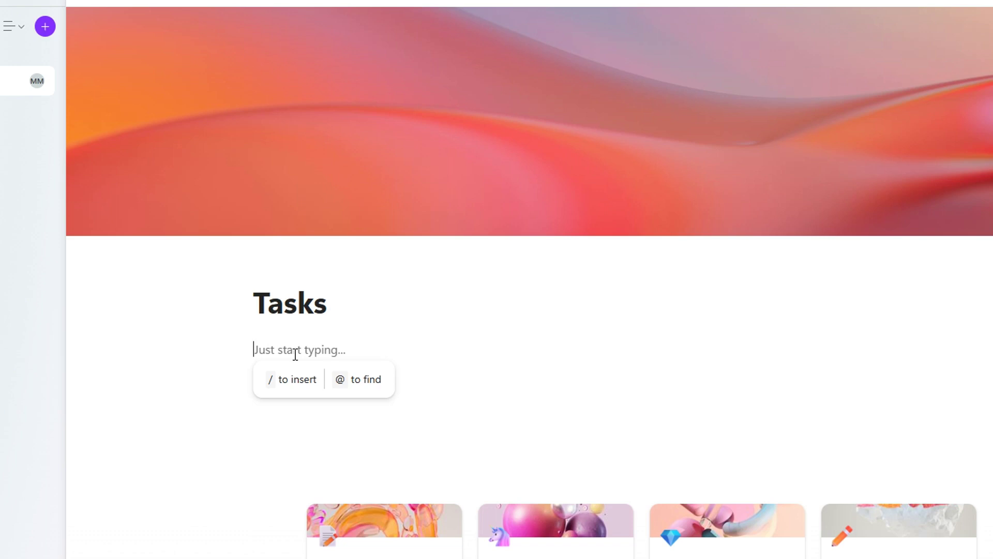
type("/")
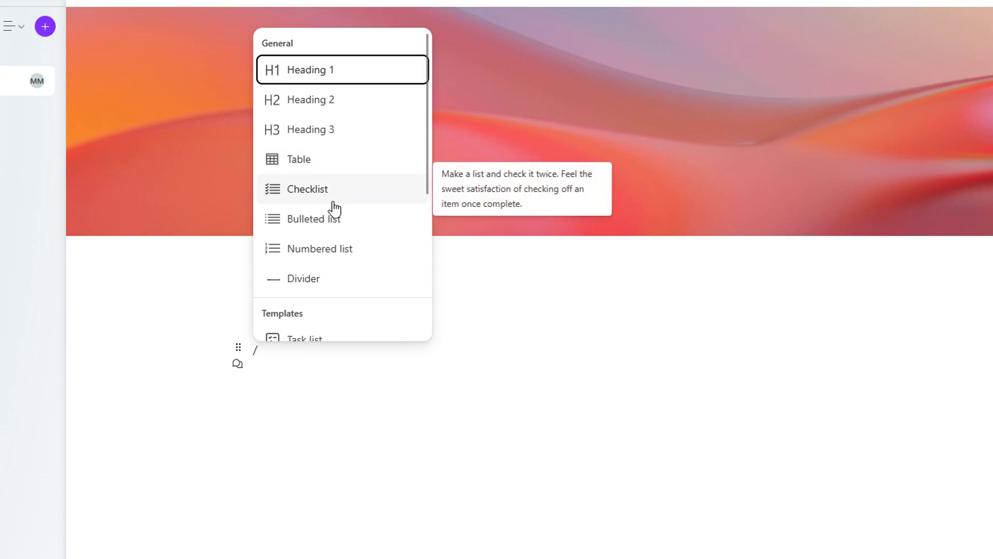
scroll(334, 253, "down", 2)
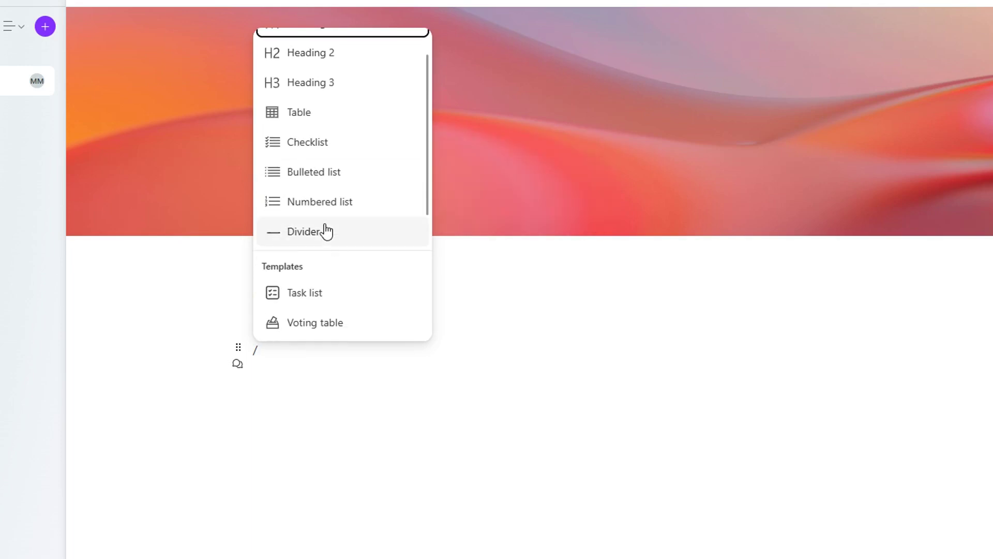
left_click(326, 323)
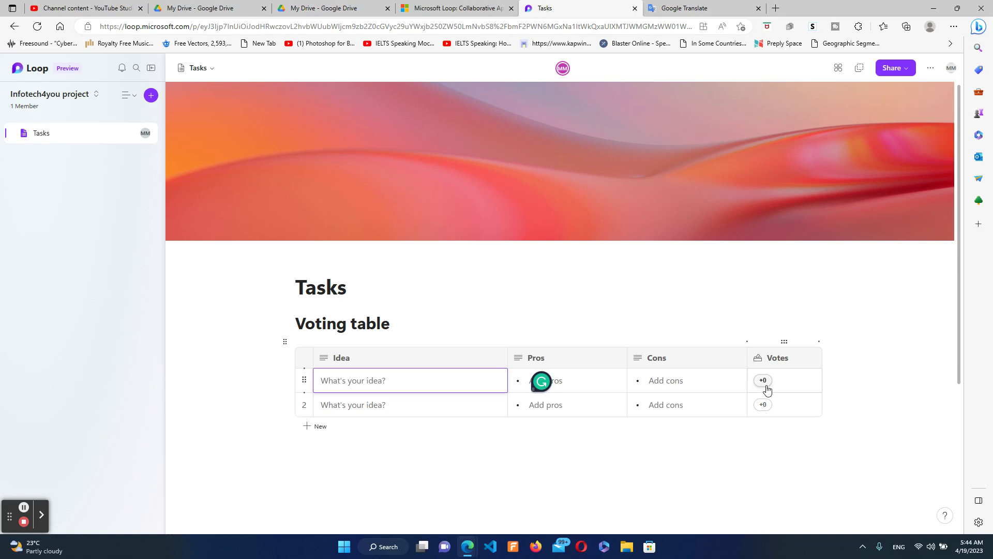
left_click(307, 425)
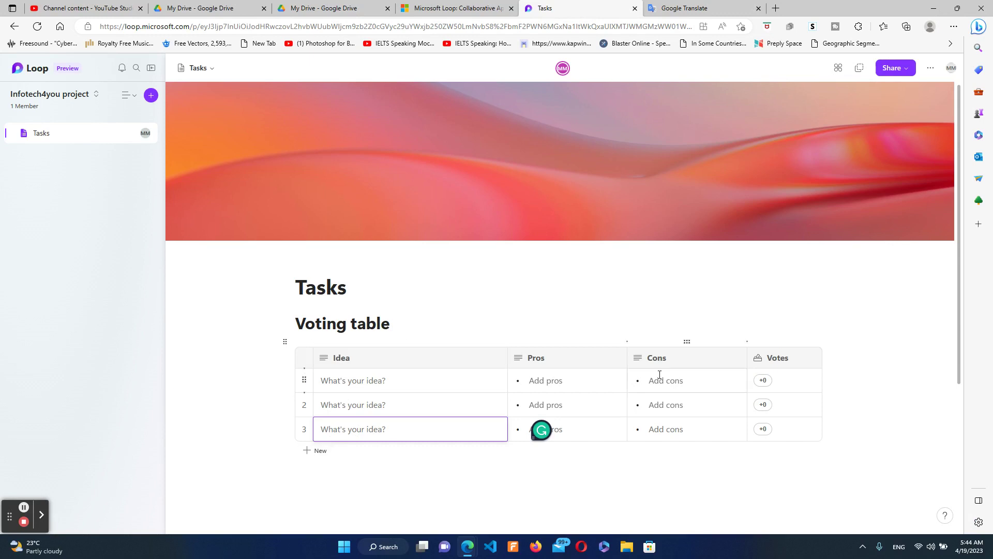
Examine the insert options and the @ people finder on the empty line below the voting table
left_click(323, 467)
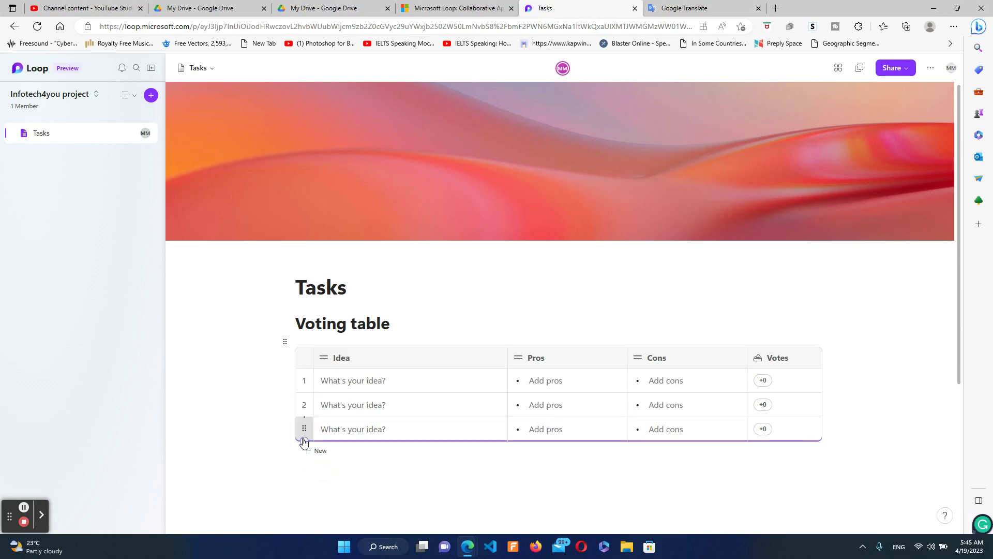
type("/")
scroll(346, 402, "down", 2)
scroll(348, 403, "down", 3)
left_click(324, 388)
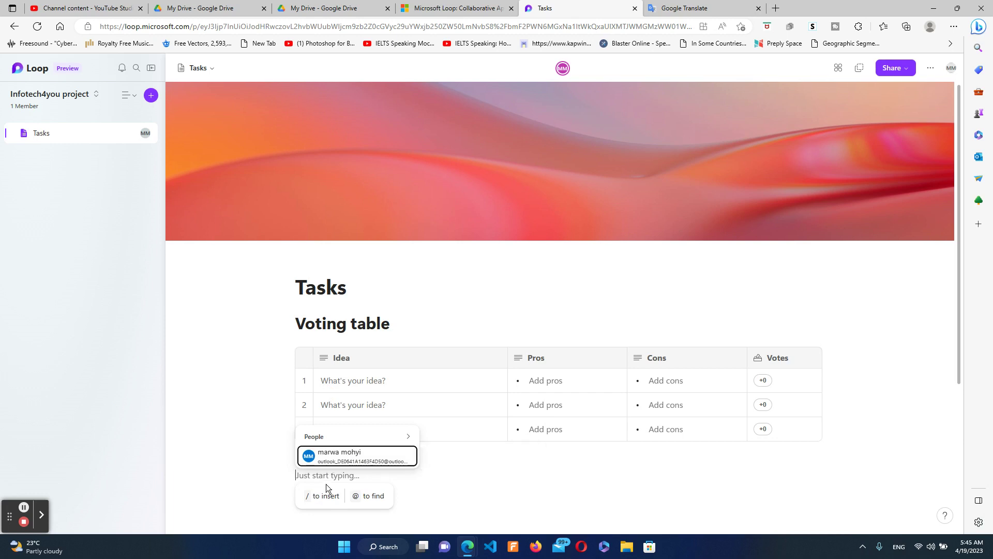
type("@")
left_click(214, 310)
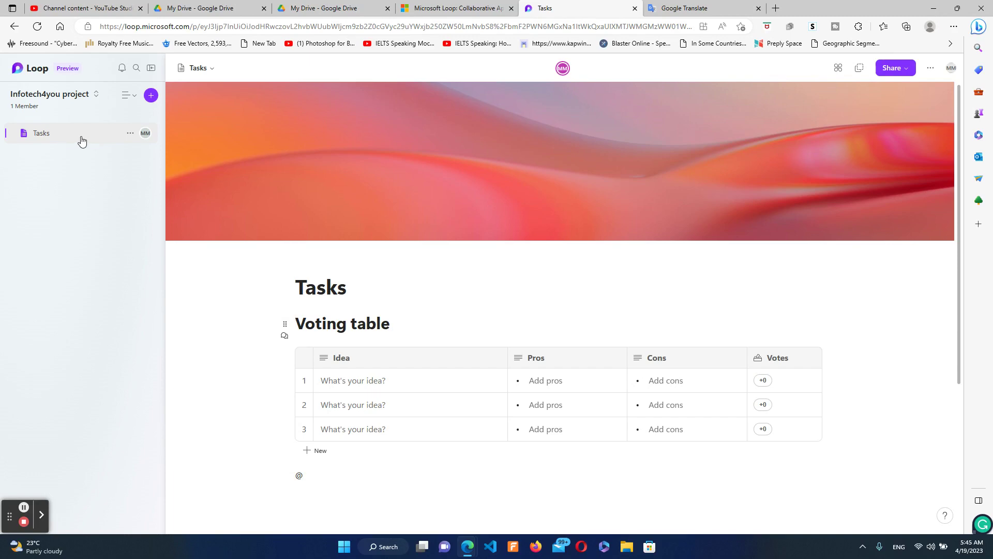
Look at the page's share options and generate a share link to the Tasks page
left_click(128, 95)
left_click(905, 71)
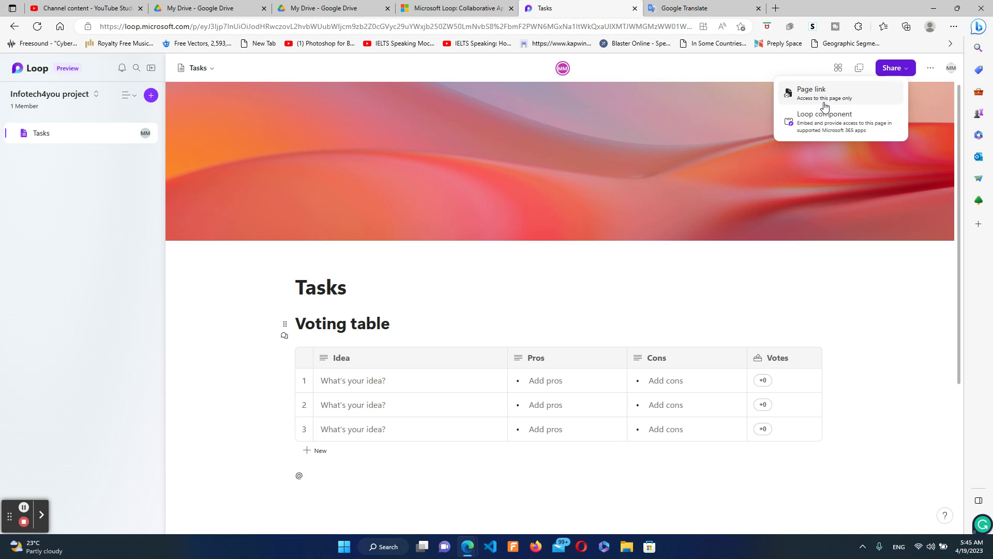
left_click(130, 133)
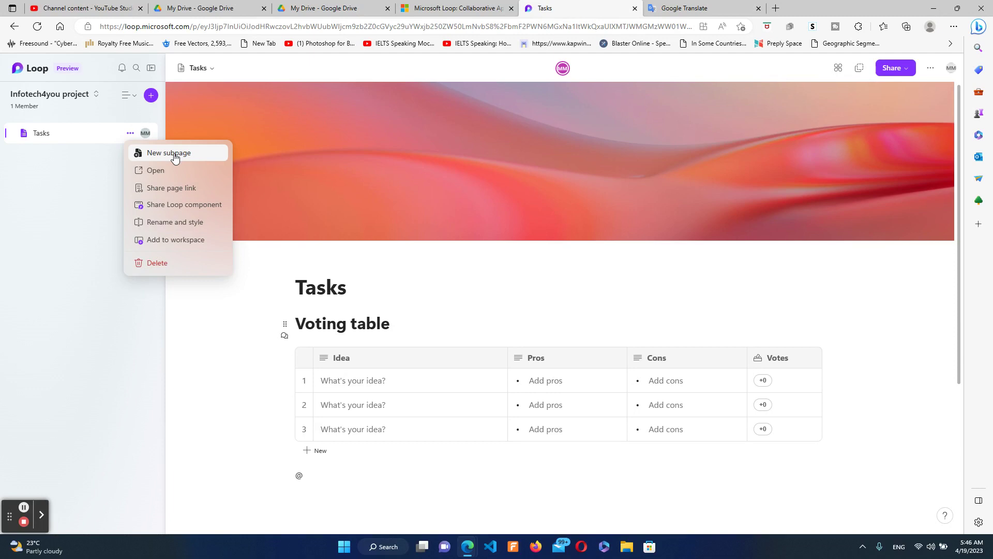
left_click(178, 193)
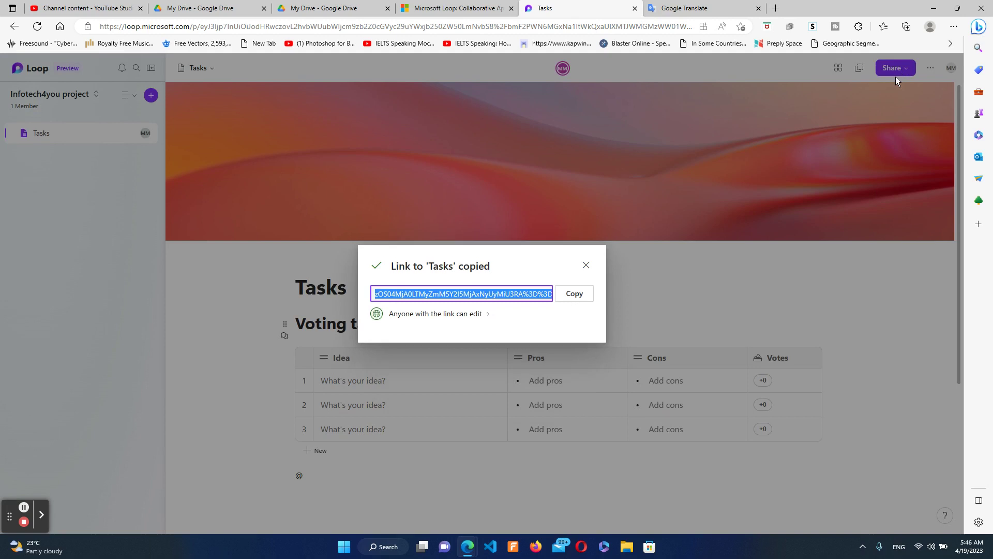
Examine the Tasks link's sharing settings and its edit and view permissions, and close them without applying changes
left_click(486, 320)
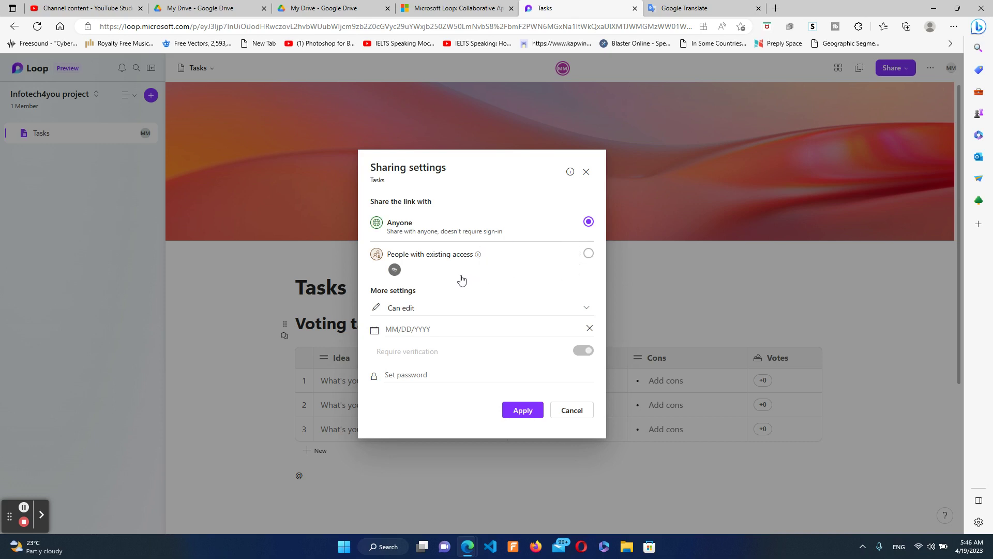
left_click(586, 309)
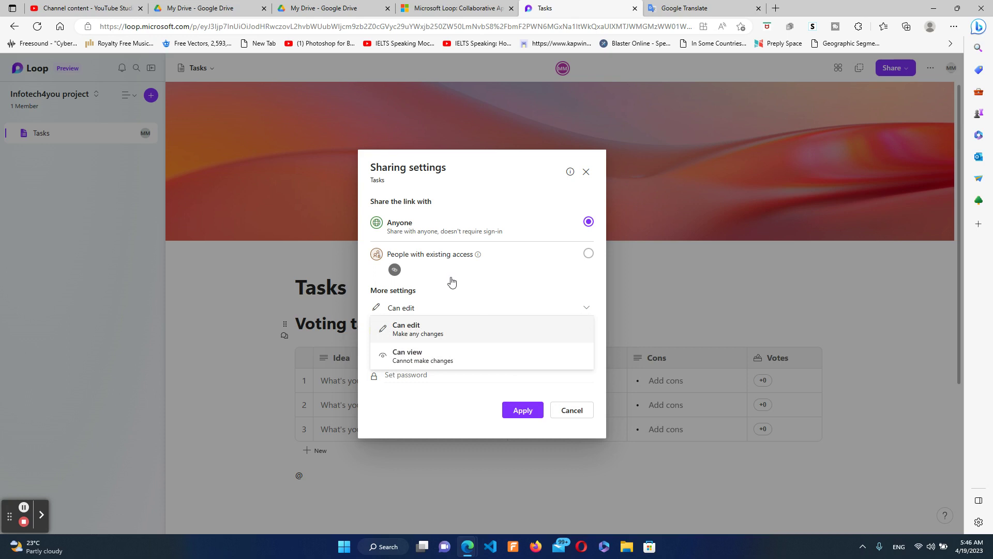
left_click(566, 411)
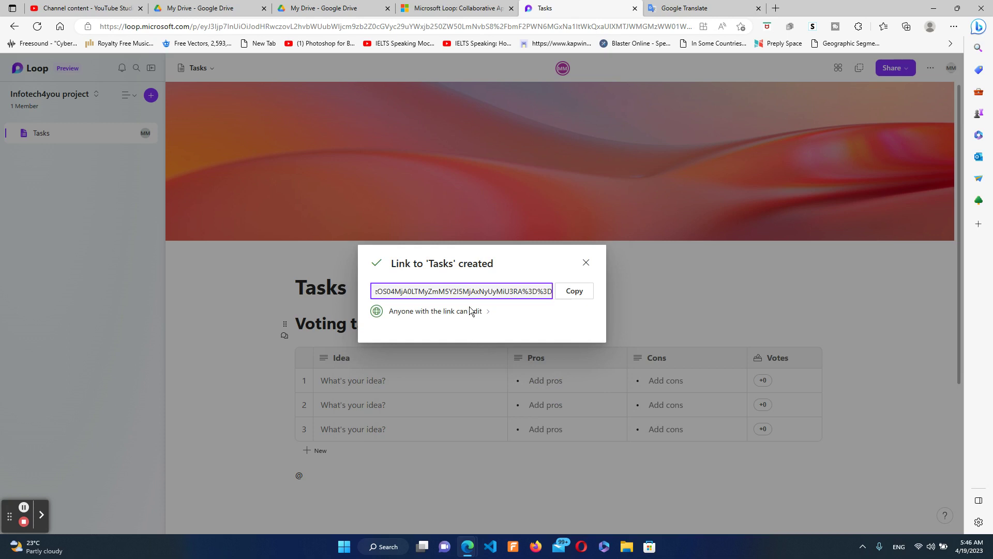
left_click(586, 262)
Add the Tasks page to the Getting Started workspace
left_click(130, 136)
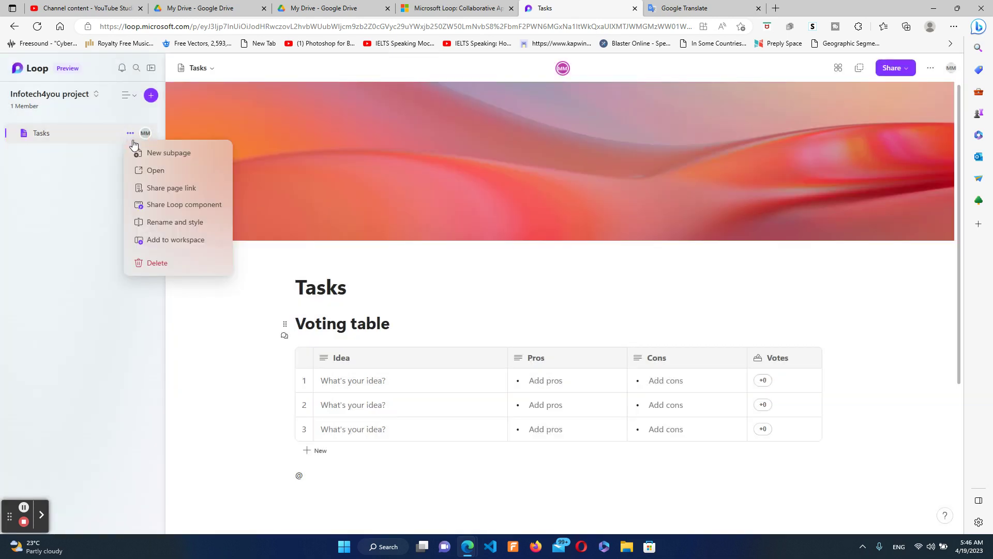
left_click(155, 241)
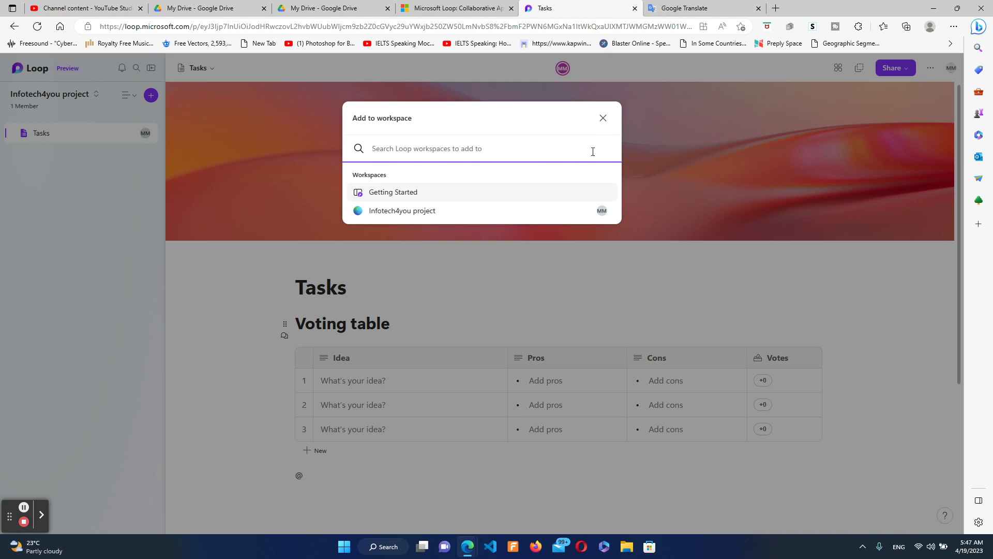
left_click(419, 197)
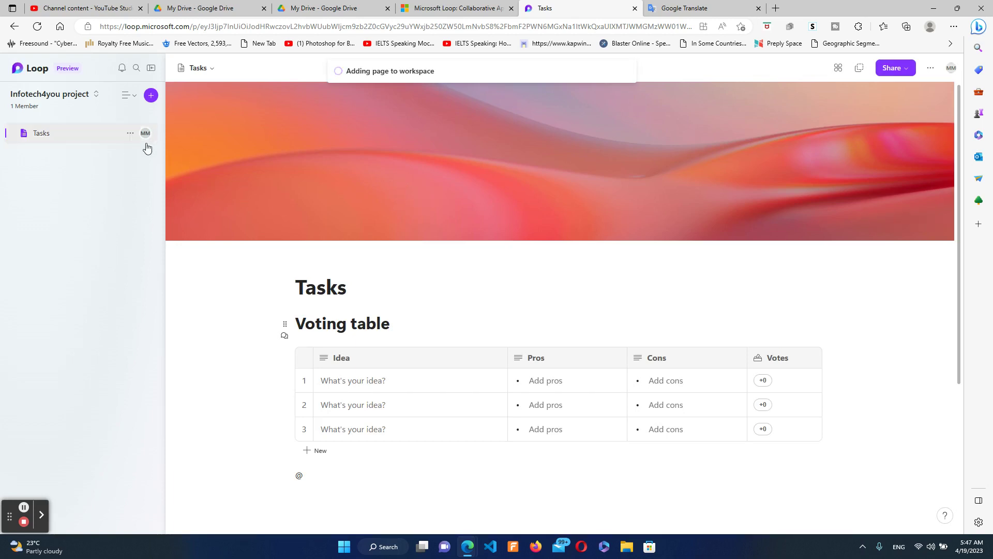
left_click(131, 133)
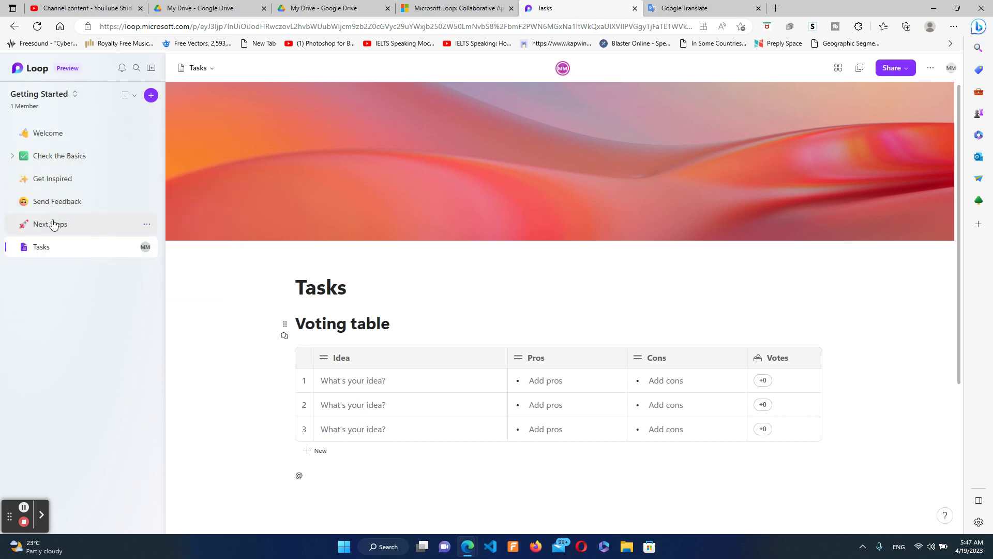
Expand Check the Basics in the Getting Started workspace and review the table on the Next Steps page
left_click(13, 156)
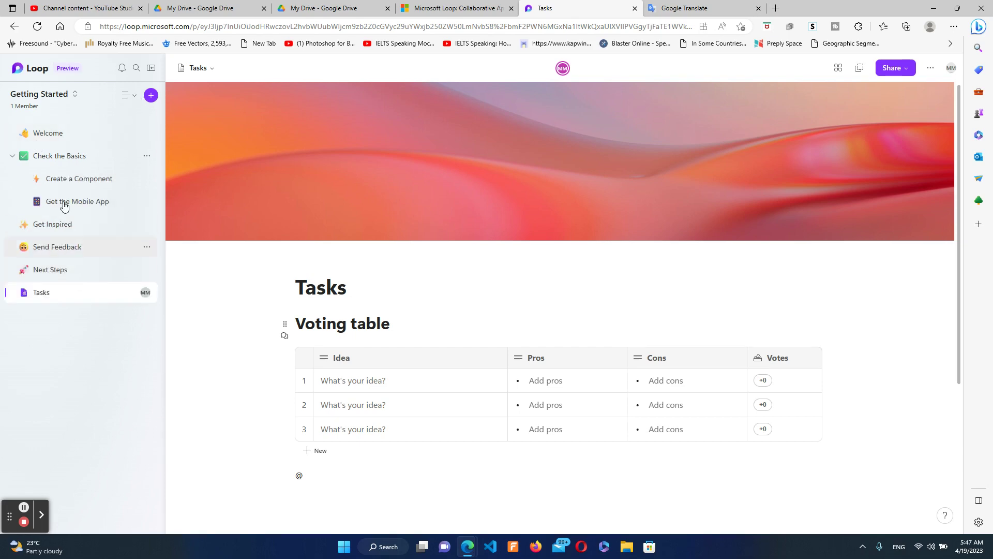
left_click(50, 274)
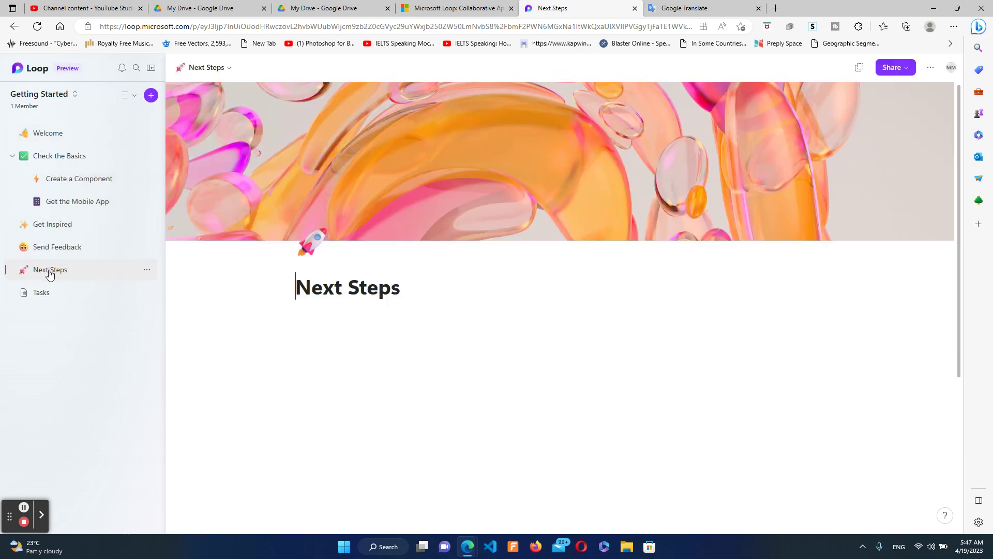
scroll(364, 360, "down", 4)
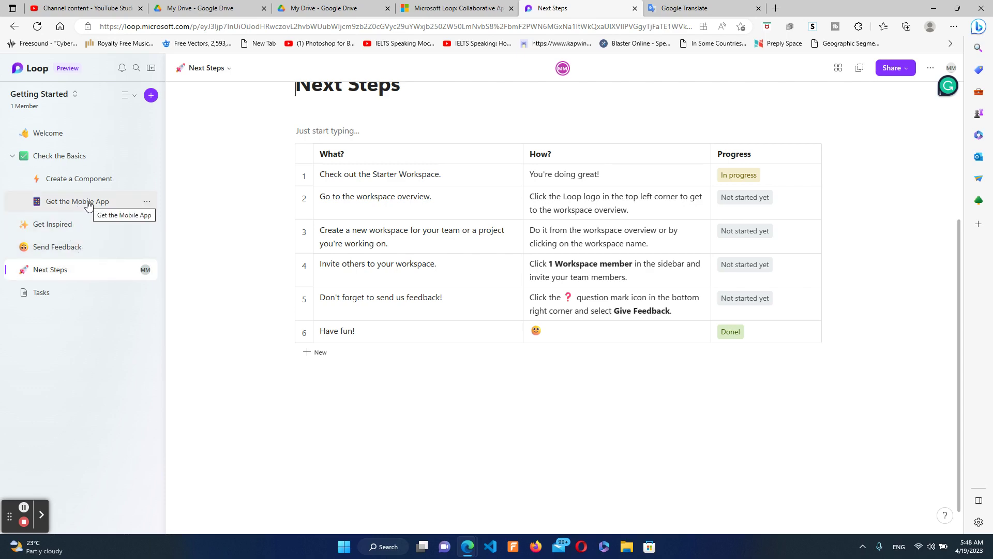
scroll(255, 266, "up", 4)
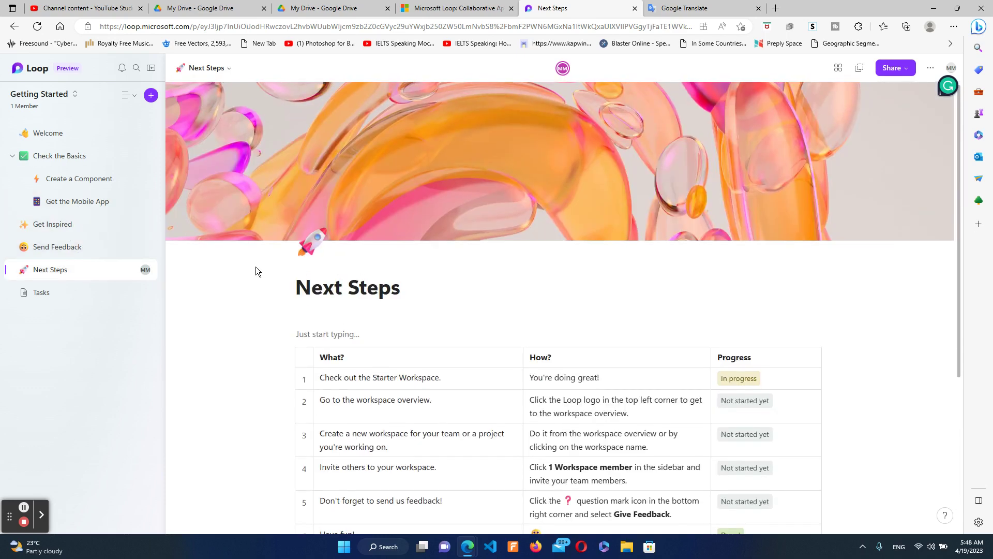
Look at the options for adding a new page or link to Getting Started, and open its Tasks page
mouse_move(500, 201)
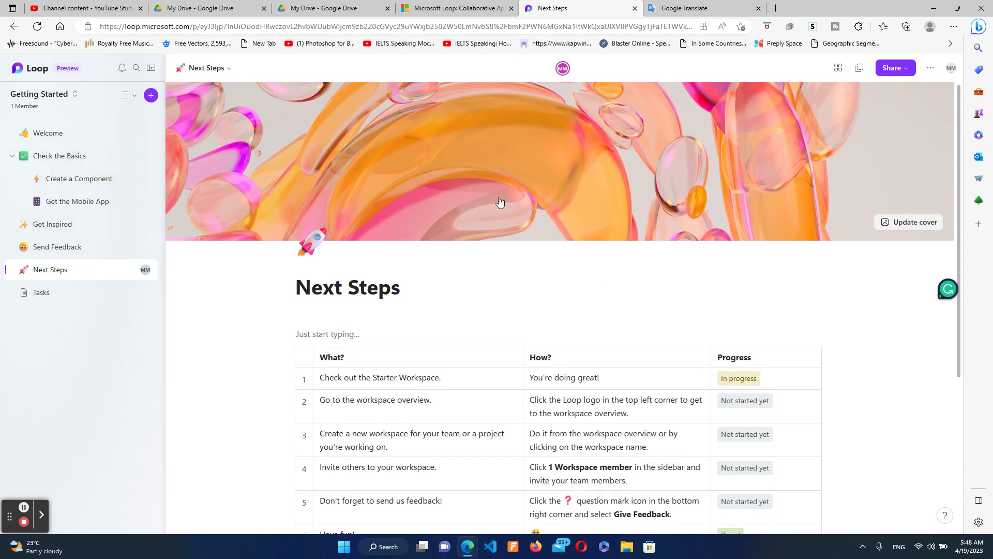
left_click(151, 97)
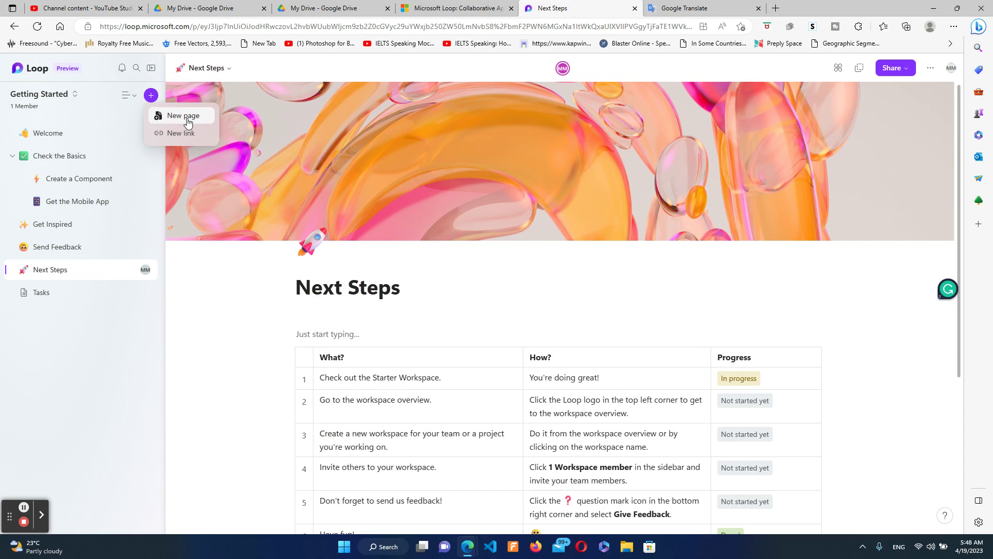
left_click(98, 301)
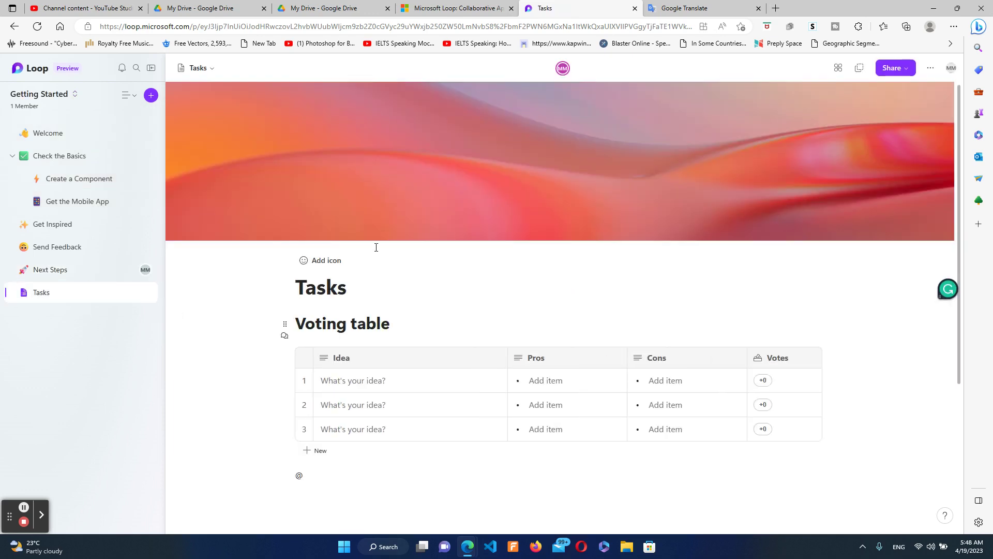
Return to the overview of all workspaces and look at its workspace search
left_click(35, 71)
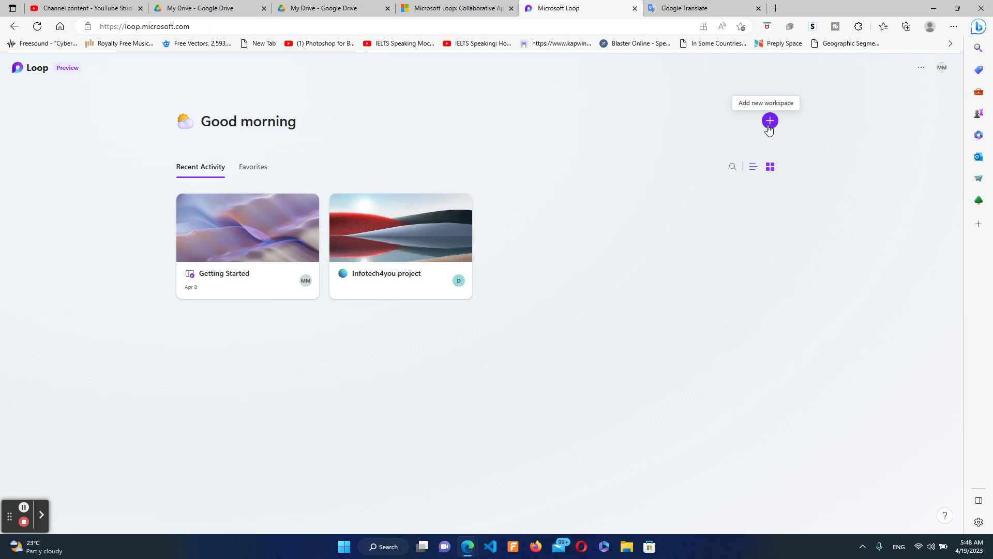
left_click(732, 167)
left_click(711, 265)
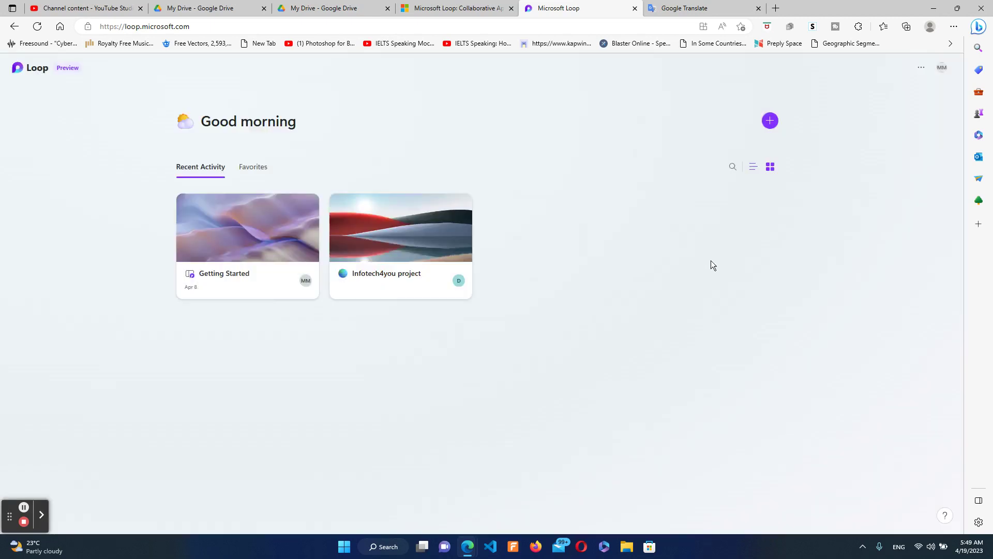